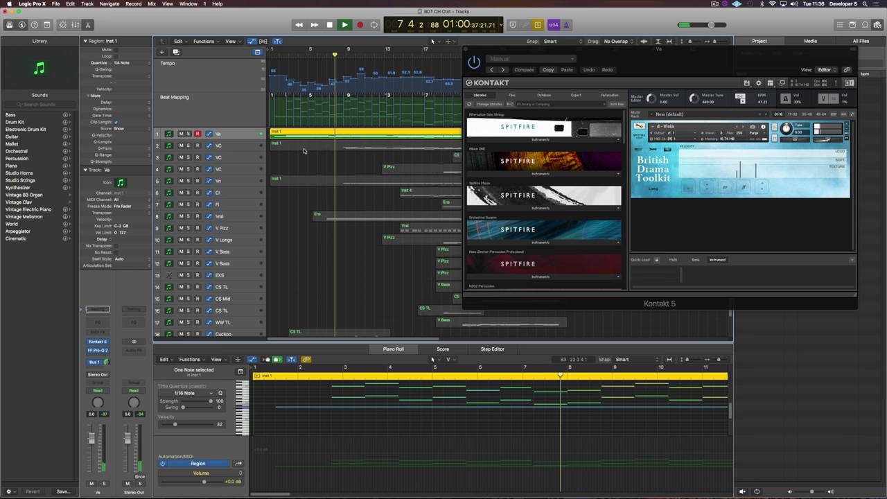
Inspect the Vn track's Kontakt instrument, select the Va track's region and close the Kontakt window
key("v")
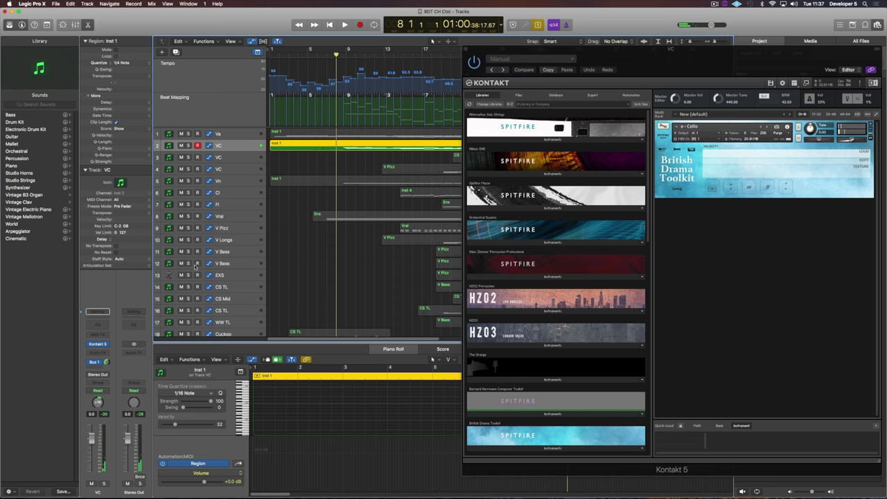
left_click(224, 182)
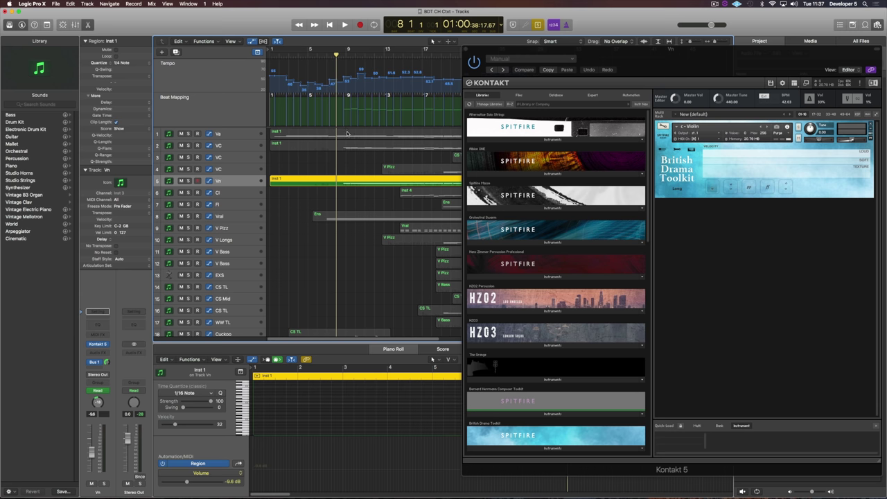
left_click(346, 162)
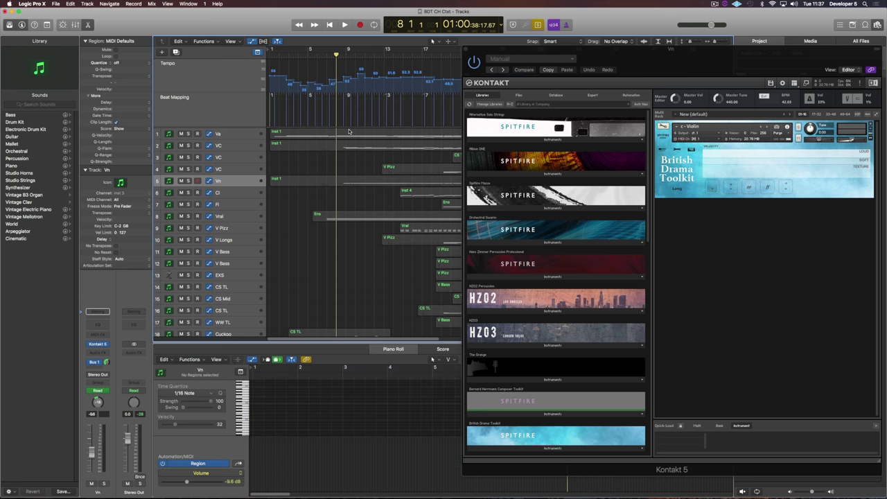
left_click(350, 133)
left_click(466, 50)
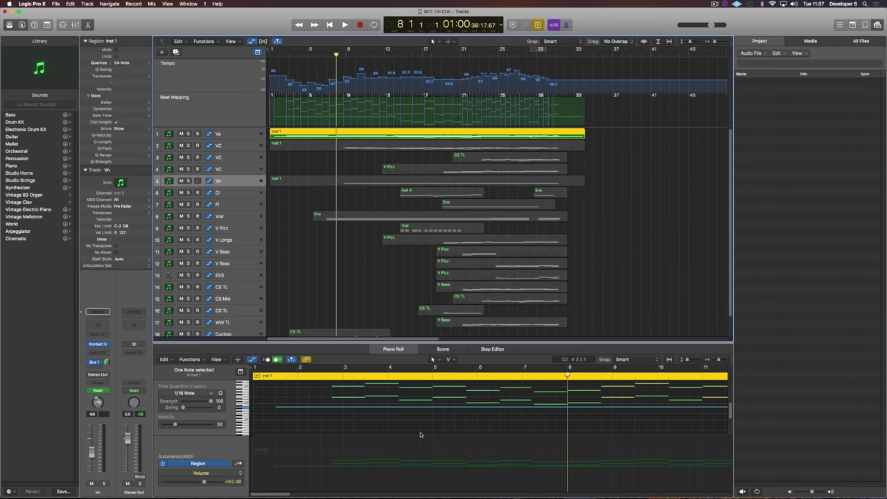
Compare the notes of the Va and Vn regions in the Piano Roll
scroll(416, 403, "up", 3)
left_click(415, 403)
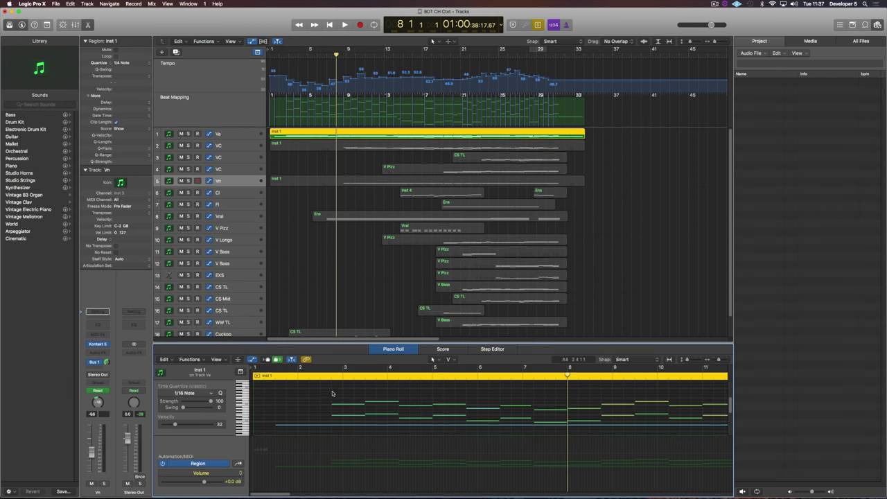
left_click_drag(406, 406, 405, 406)
left_click(357, 181)
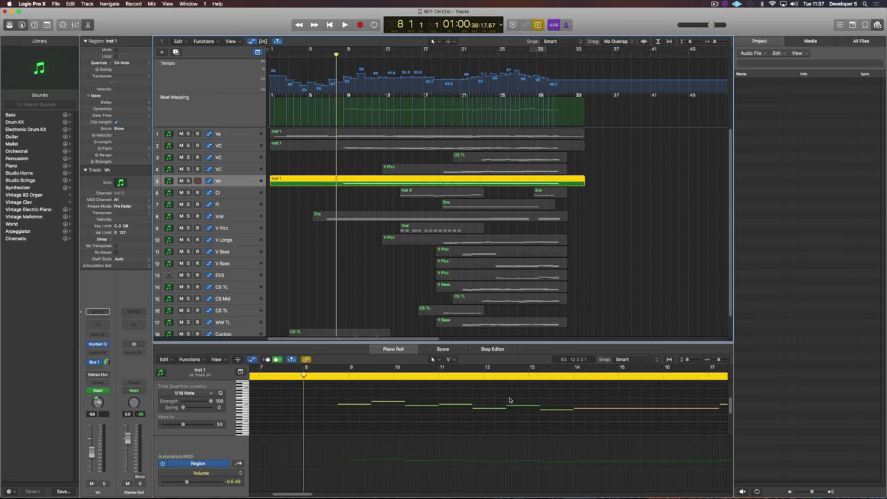
left_click(357, 134)
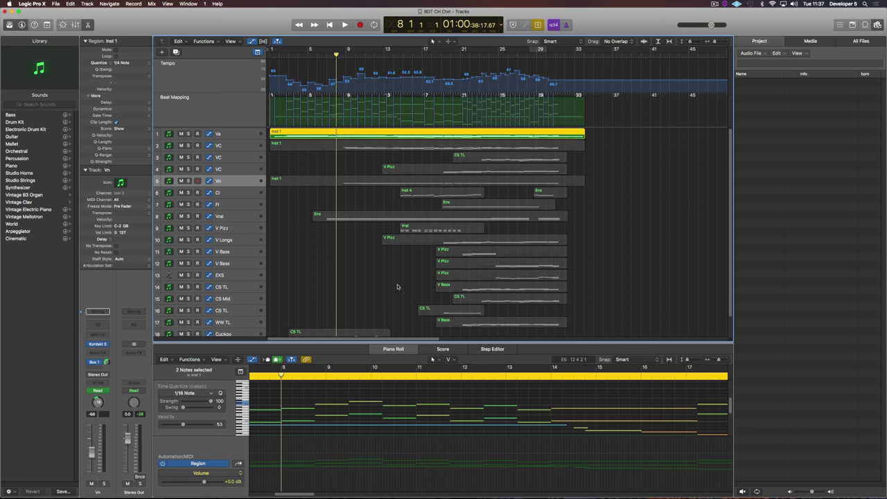
left_click(350, 147)
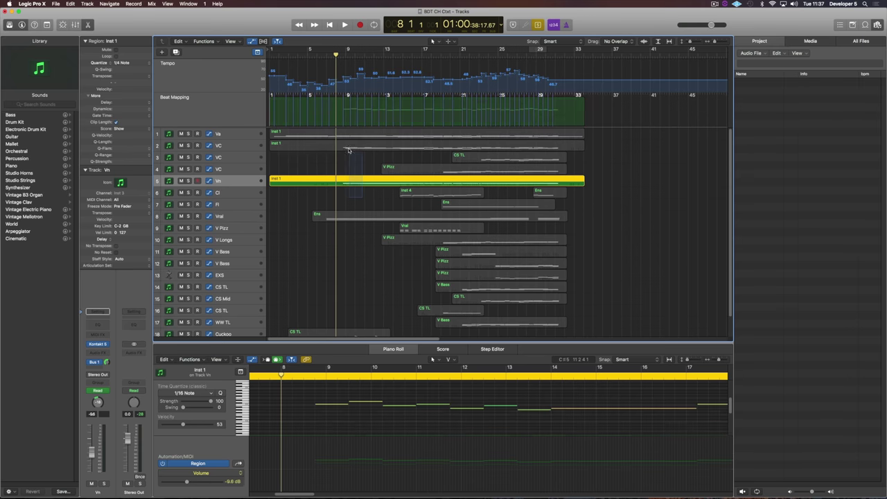
Select the Va, VC and Vn regions together and review the Chase options in the project's MIDI settings
left_click_drag(362, 199, 345, 131)
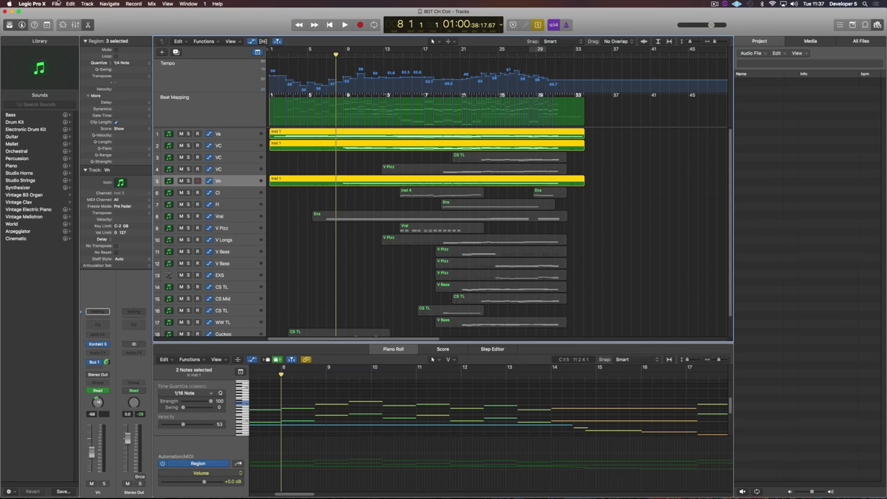
left_click(56, 3)
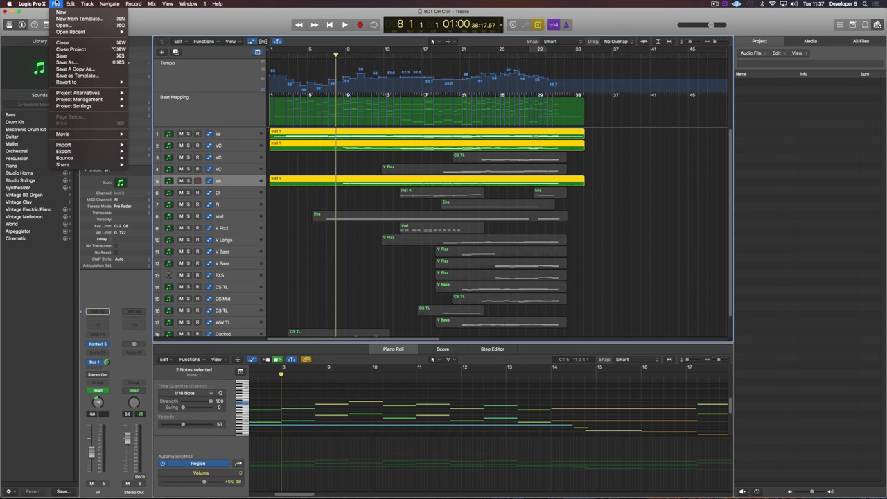
mouse_move(88, 109)
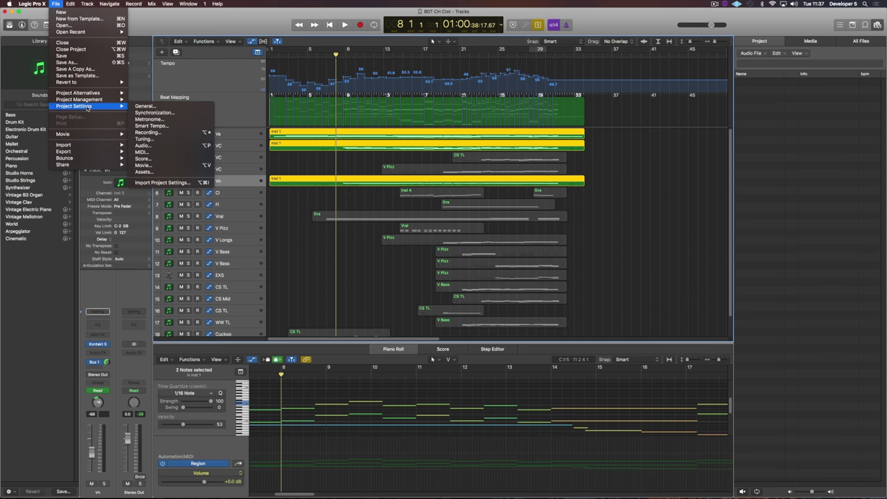
left_click(144, 106)
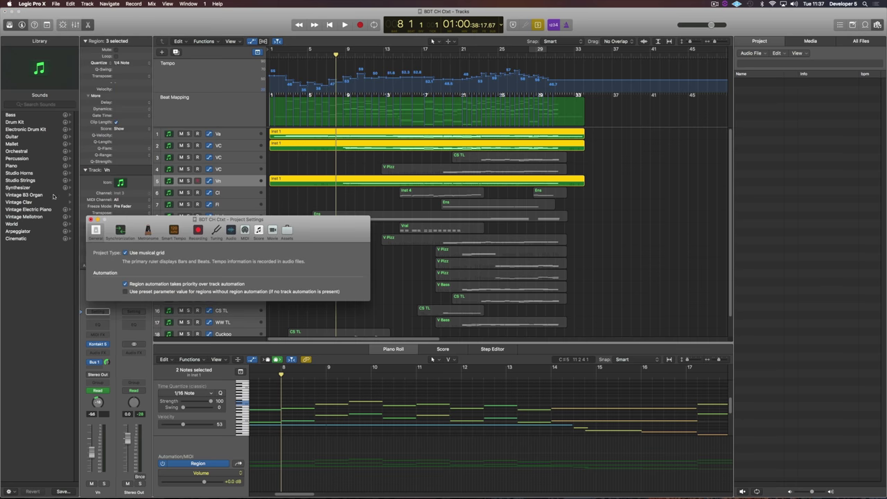
left_click(244, 231)
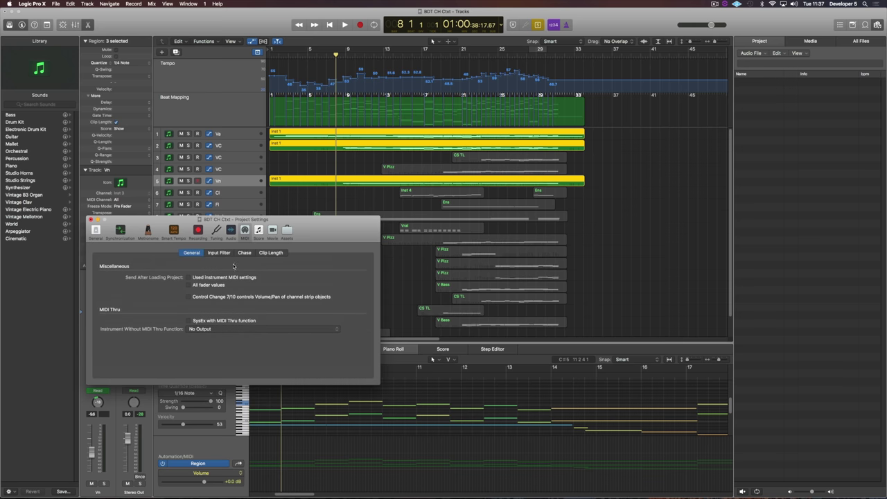
left_click(244, 252)
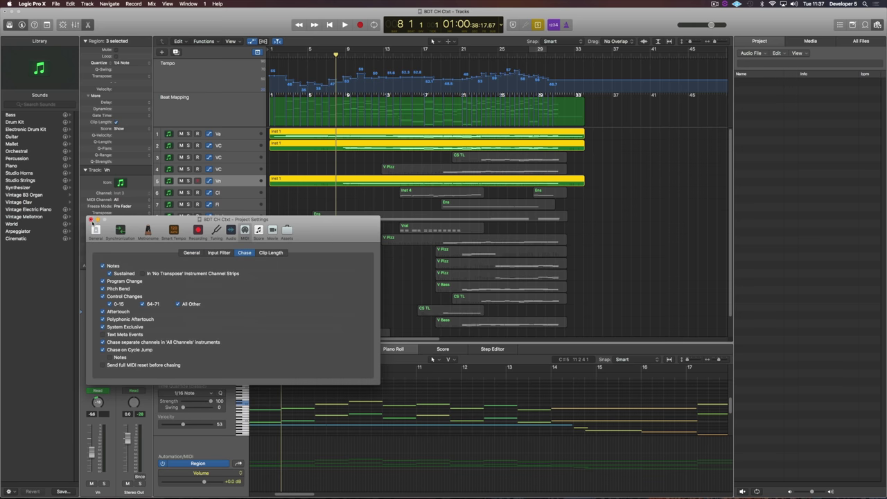
left_click(90, 219)
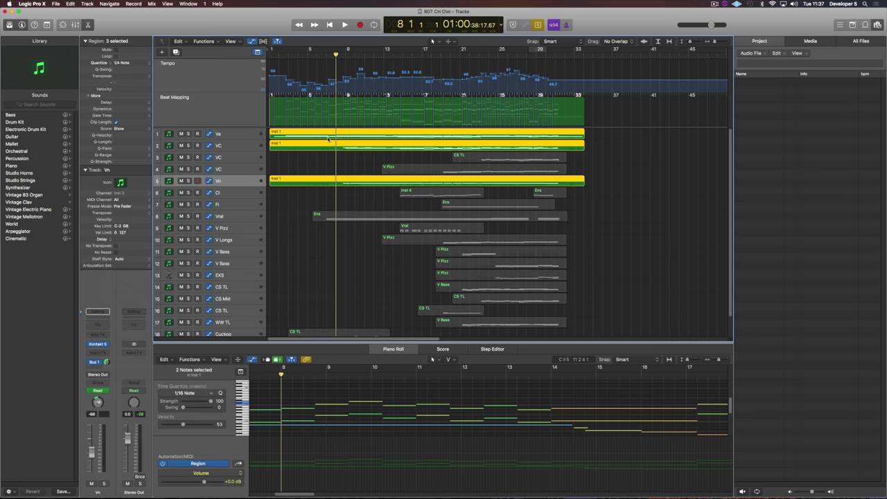
Play back the selected string and woodwind regions up to about bar 23 and inspect the notes around bar 21
key("space")
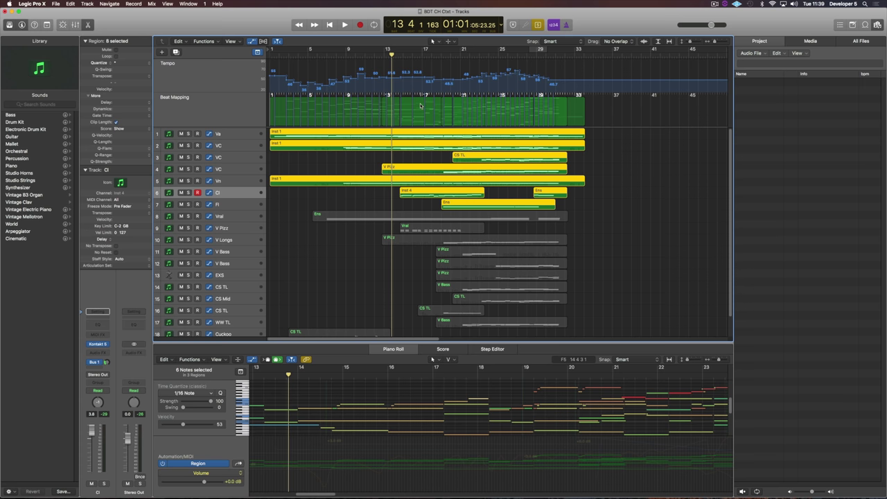
key("space")
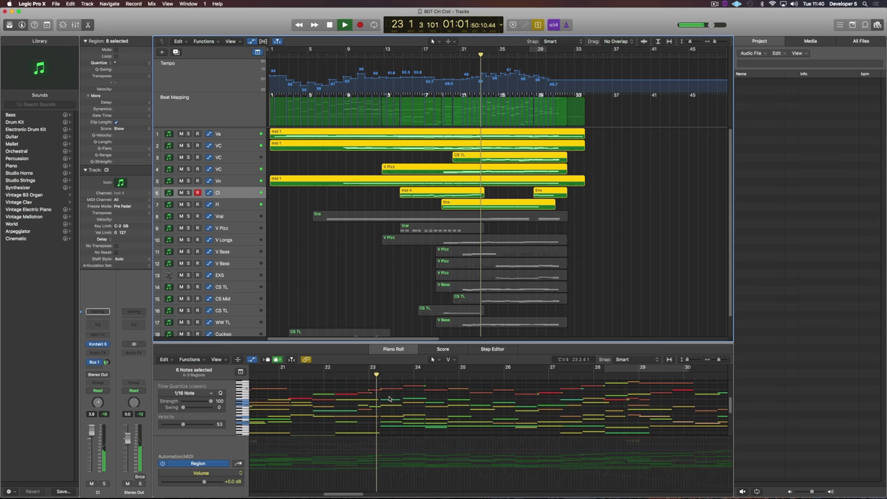
key("space")
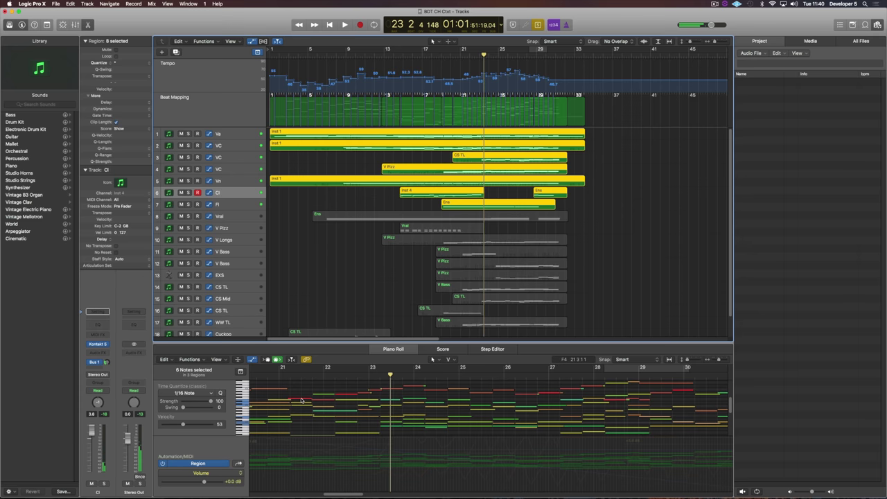
left_click(301, 400)
mouse_move(288, 397)
left_mouse_down()
mouse_move(290, 408)
mouse_move(288, 392)
left_mouse_up()
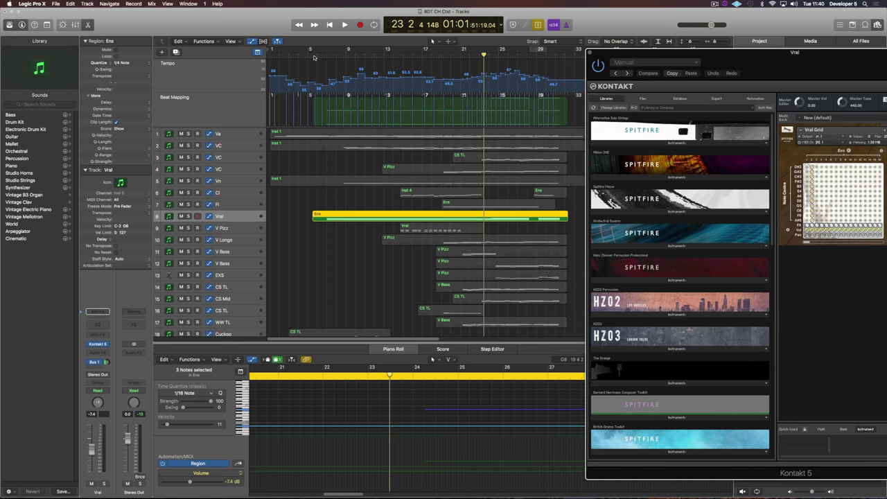
Play the Vral track's Ens region from near its start and close the Kontakt window
left_click(326, 56)
key("comma")
key("space")
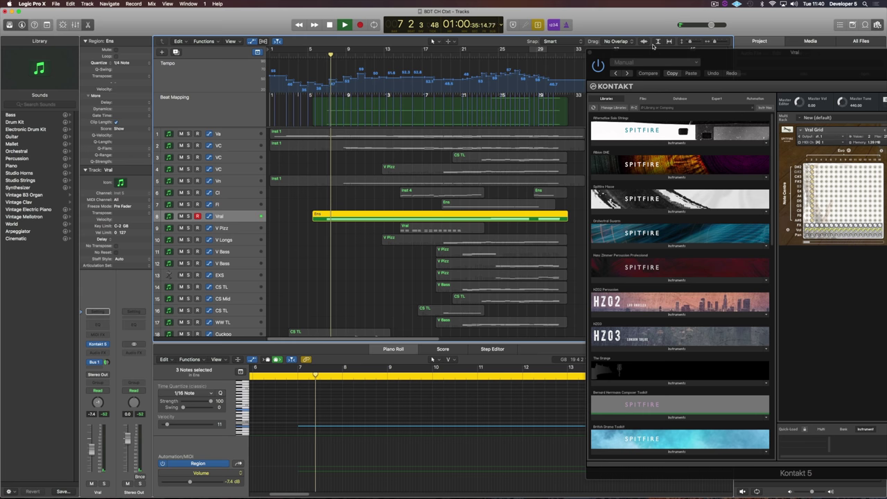
left_click_drag(653, 45, 584, 50)
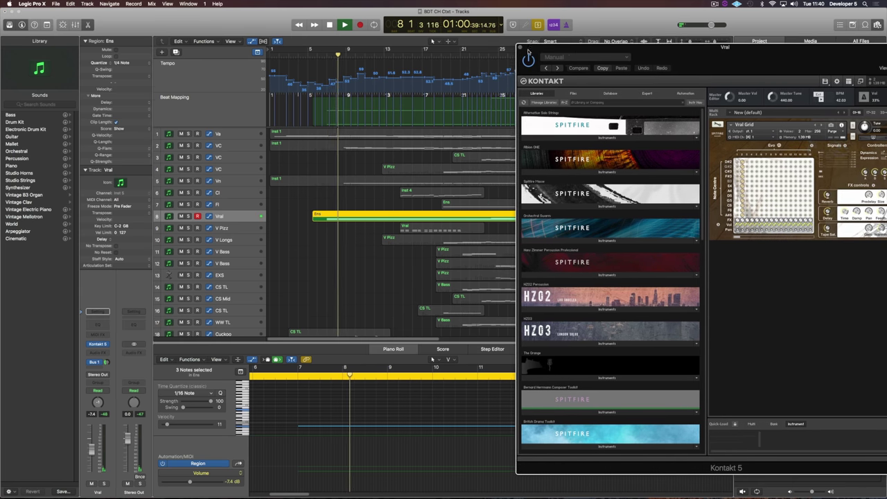
left_click(522, 50)
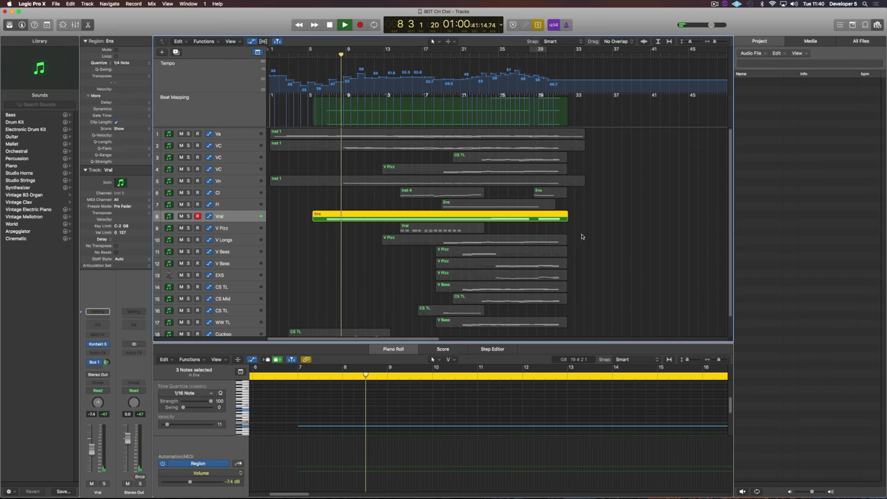
Select the regions on the Va through Fl tracks plus the V Pizz track and play them from about bar 14
left_click_drag(593, 230, 417, 132)
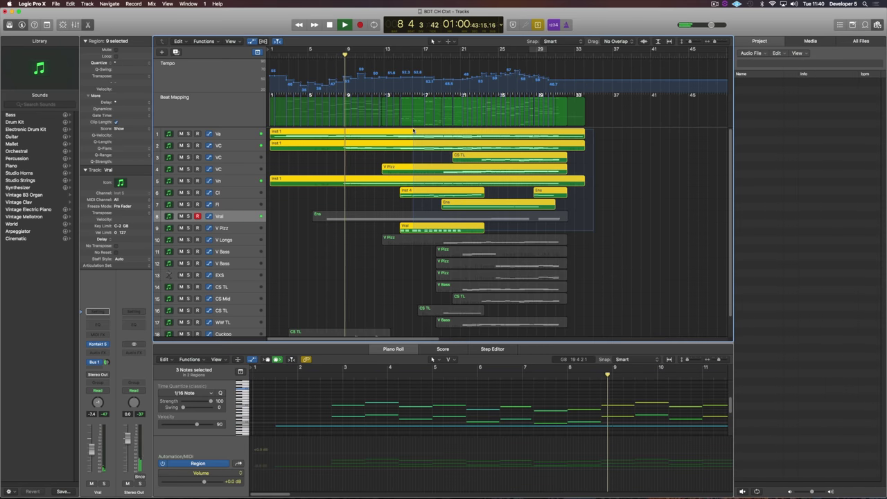
left_click(392, 52)
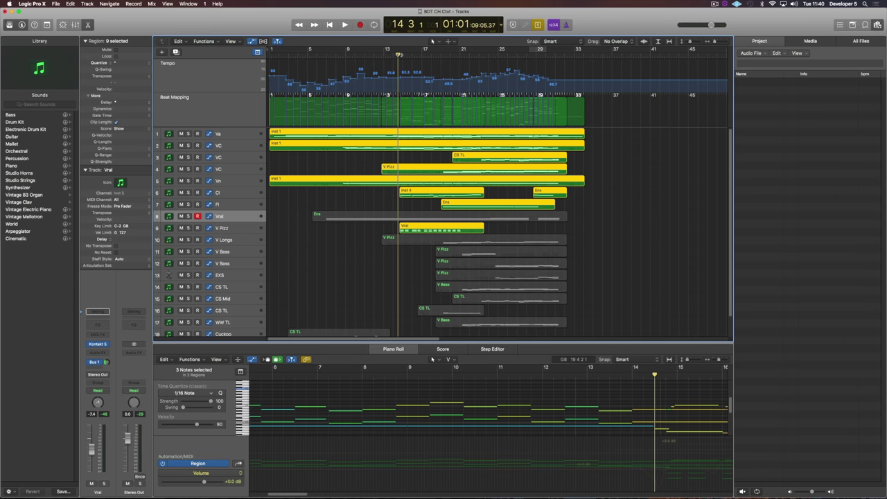
key("space")
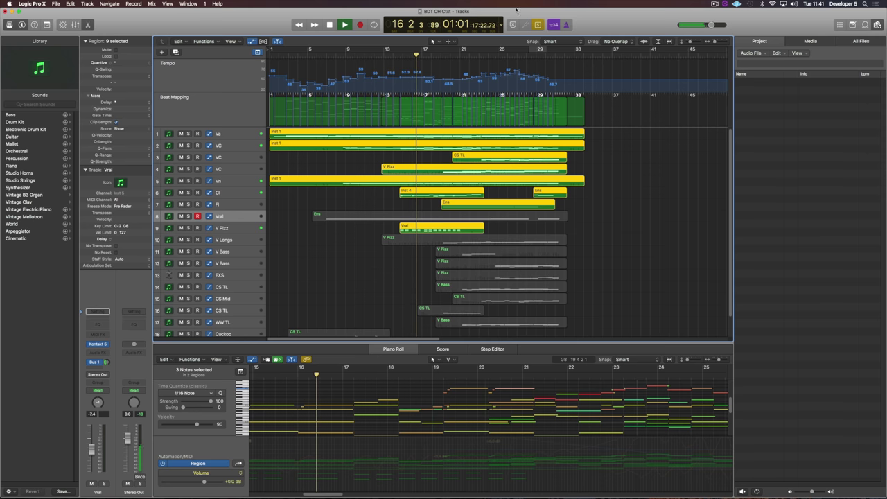
Open the V Longs track's Kontakt instrument, shrink its window and move it clear of the track list
left_click(378, 221, "shift")
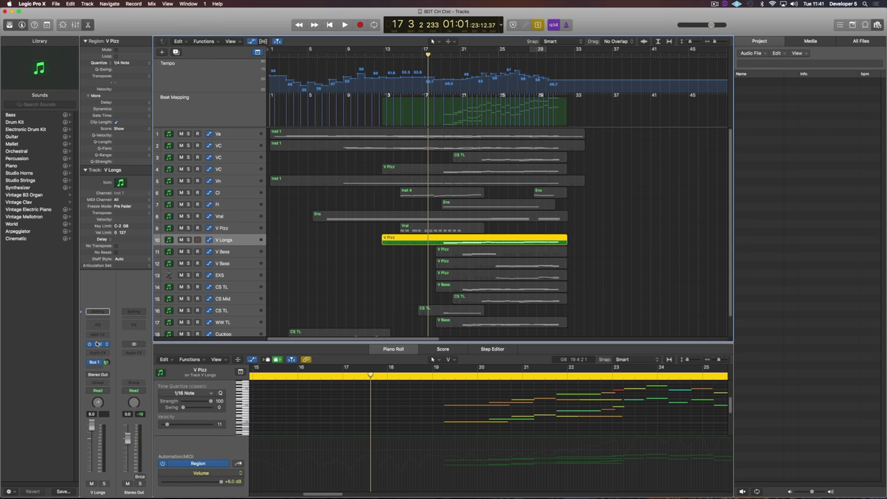
left_click(97, 344)
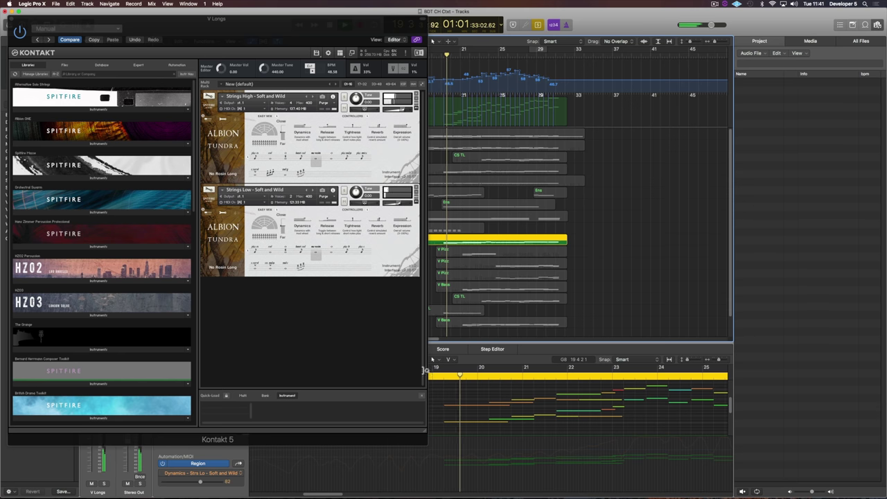
left_click_drag(425, 434, 397, 317)
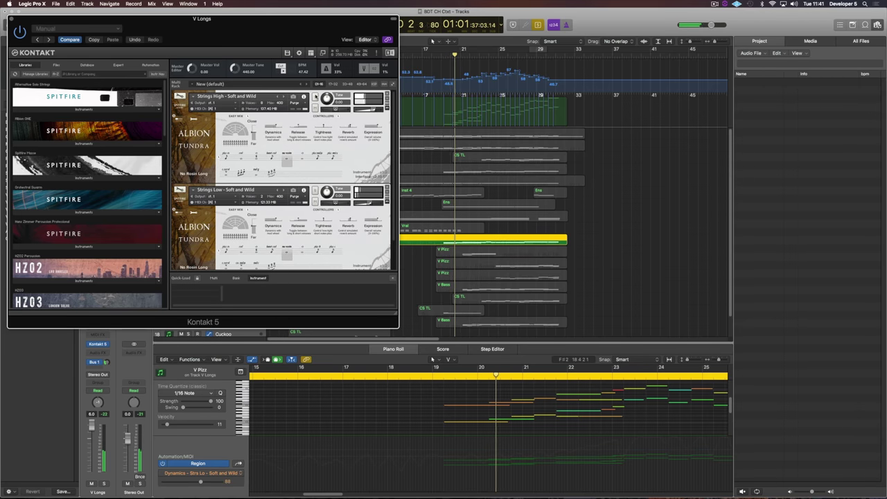
left_click_drag(244, 28, 737, 31)
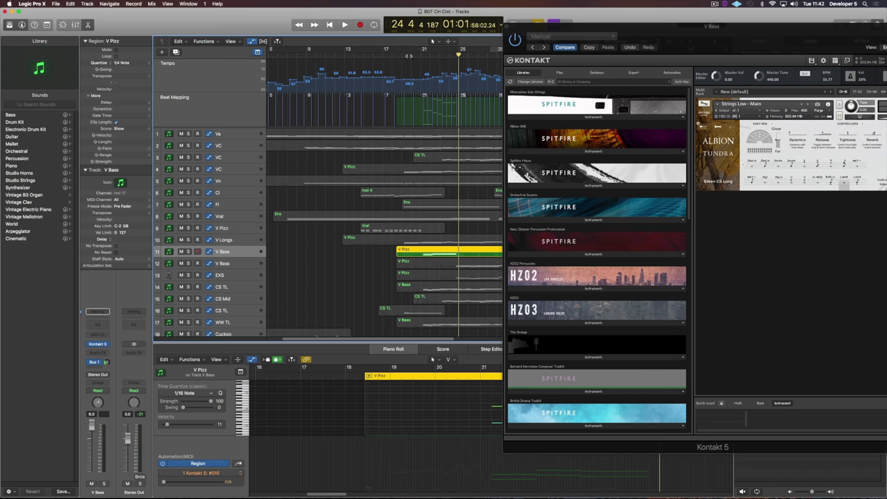
Play the V Bass region, play the CS Mid and VC regions together, and show the VC track's Kontakt instrument
key("space")
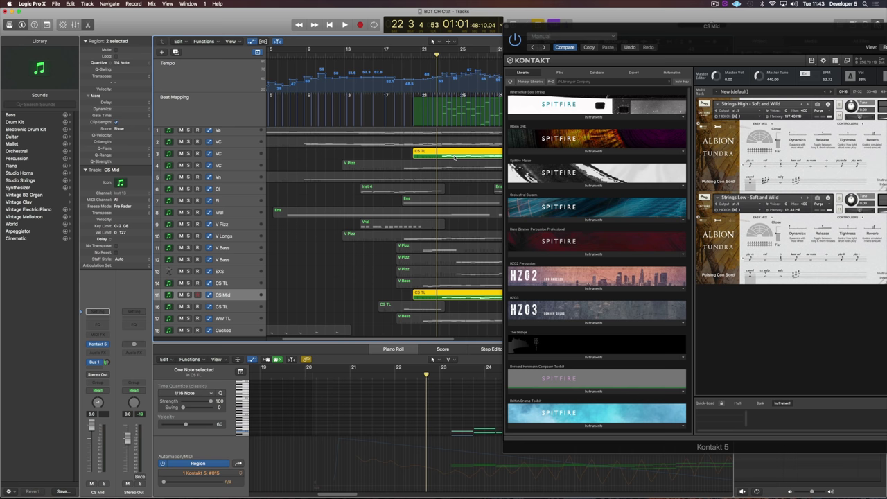
key("space")
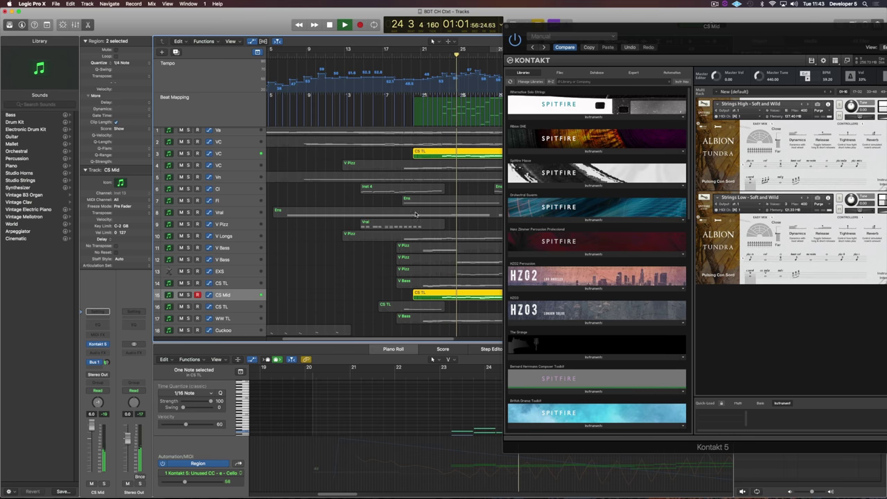
left_click(223, 154)
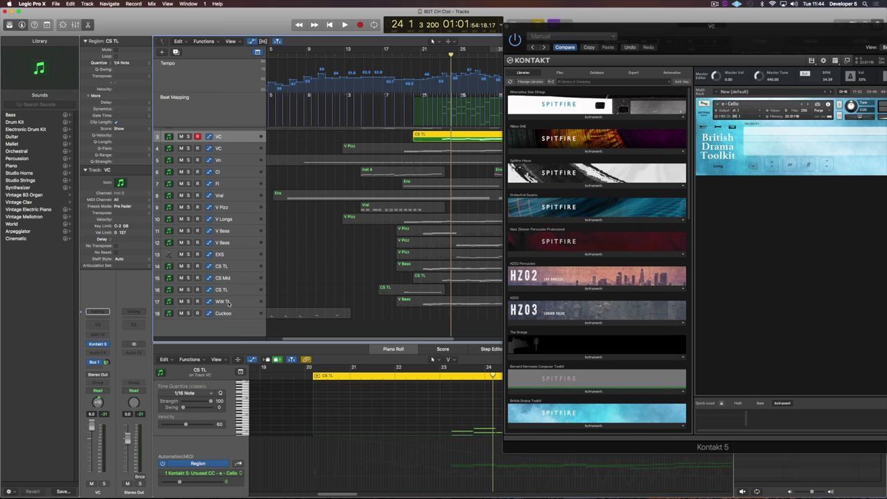
Play the WW TL track's region and select its pair of notes just before bar 23 in the Piano Roll
left_click(228, 303)
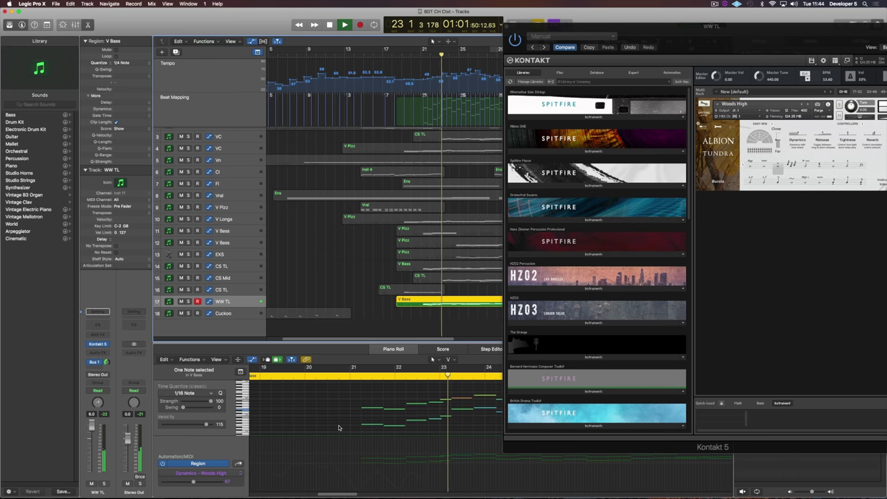
left_click(436, 420)
key("space")
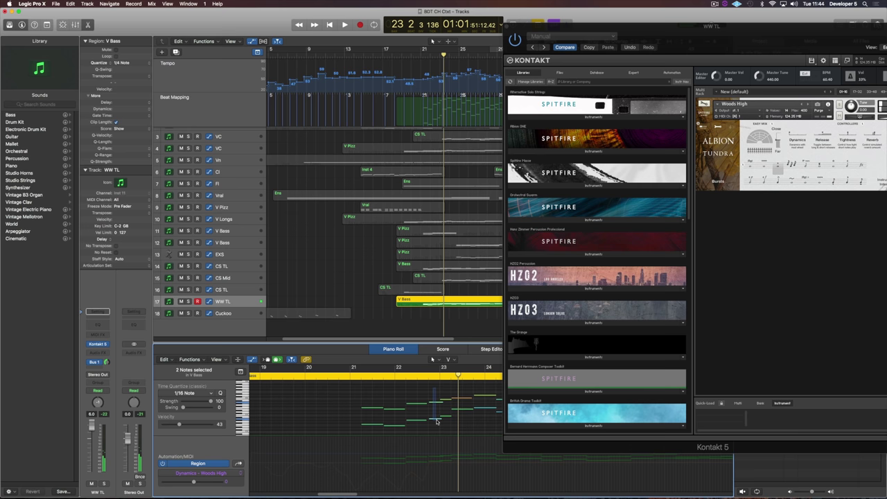
left_click(438, 420)
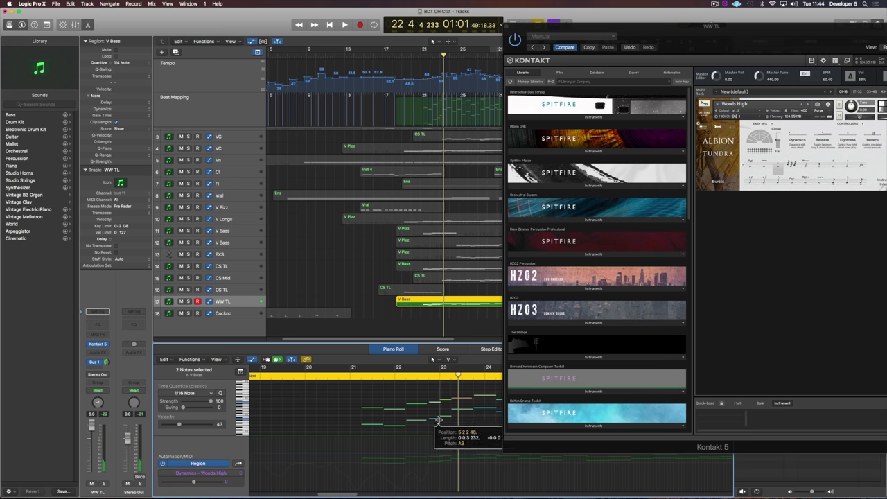
Select the Cuckoo track and its region near the start of the cue, and play it from bar 3
scroll(353, 209, "left", 3)
left_click_drag(317, 272, 399, 327)
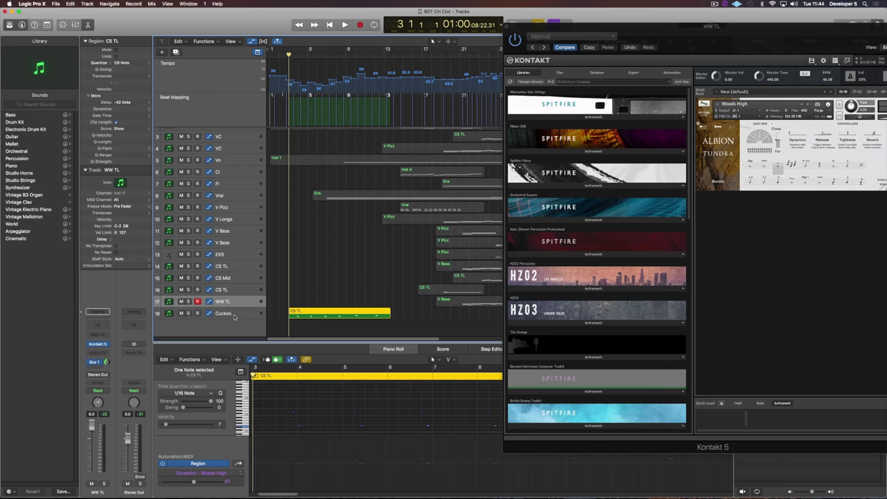
left_click(235, 316)
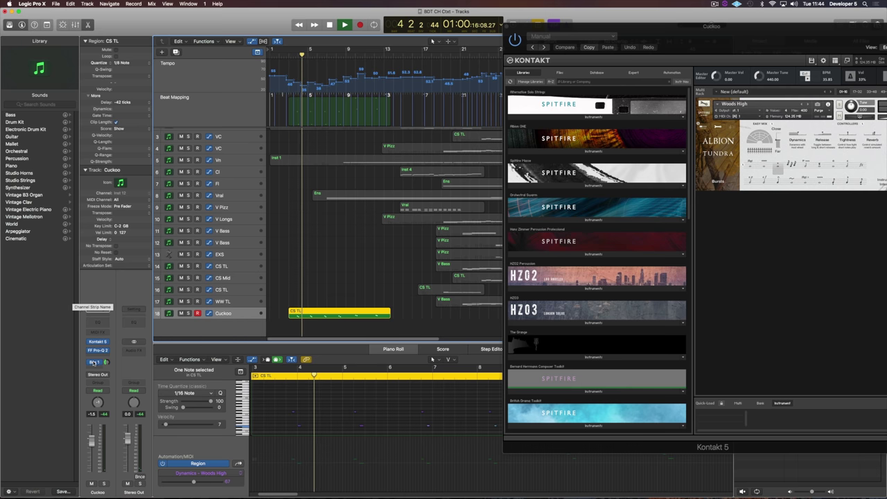
key("space")
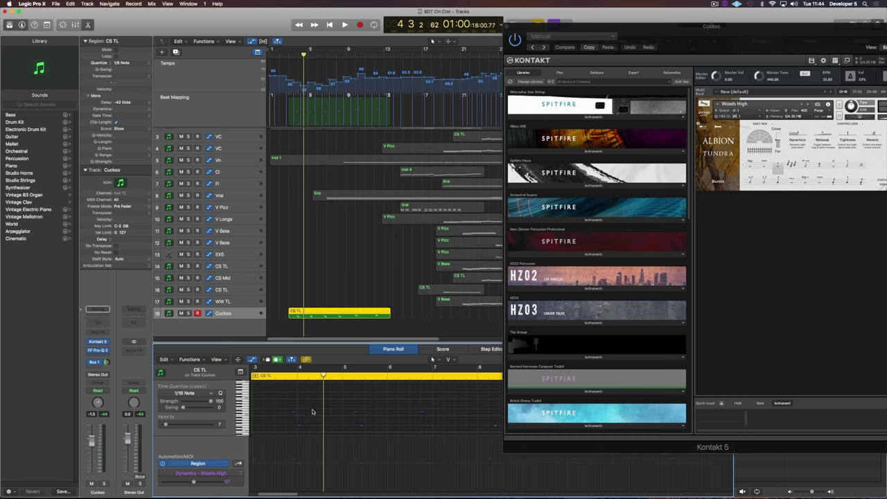
Show the mixer in place of the Piano Roll, close the Kontakt window, and inspect the FF Pro-R reverb on Aux 1
key("x")
left_click(509, 26)
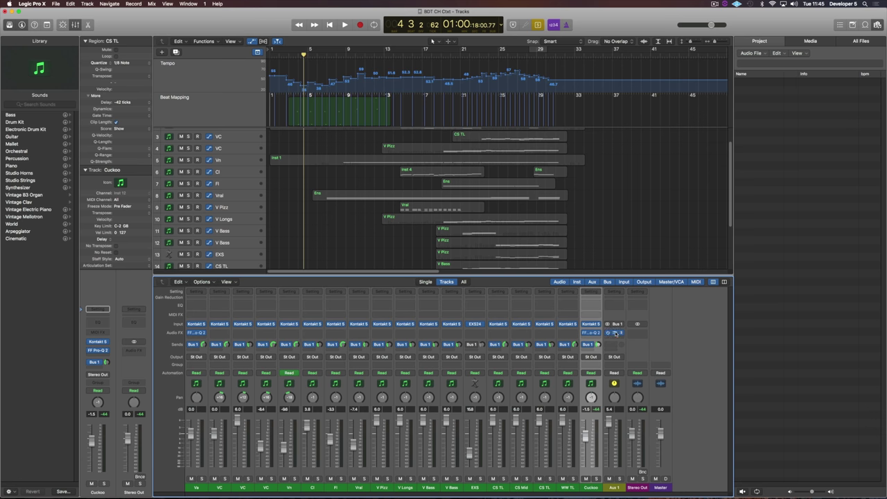
left_click(614, 334)
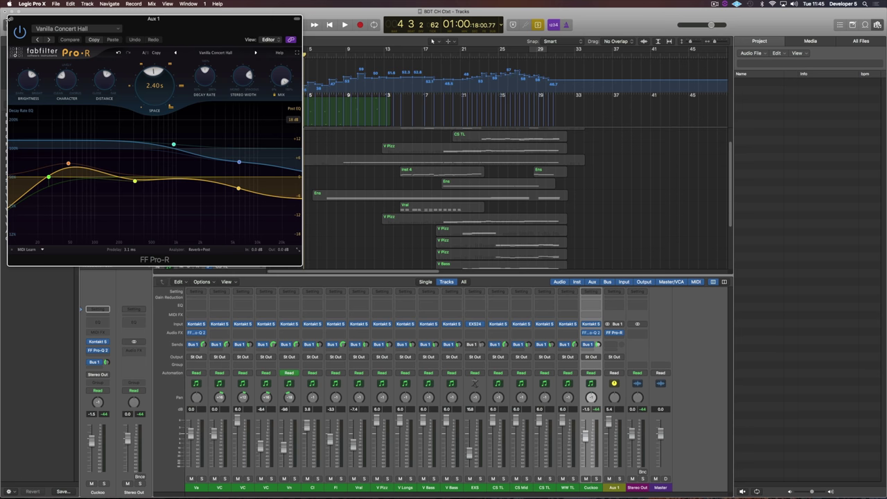
left_click(11, 20)
Inspect the FF Pro-Q 2 equalizer curve on the Cuckoo channel, then close the plug-in window
scroll(237, 182, "down", 5)
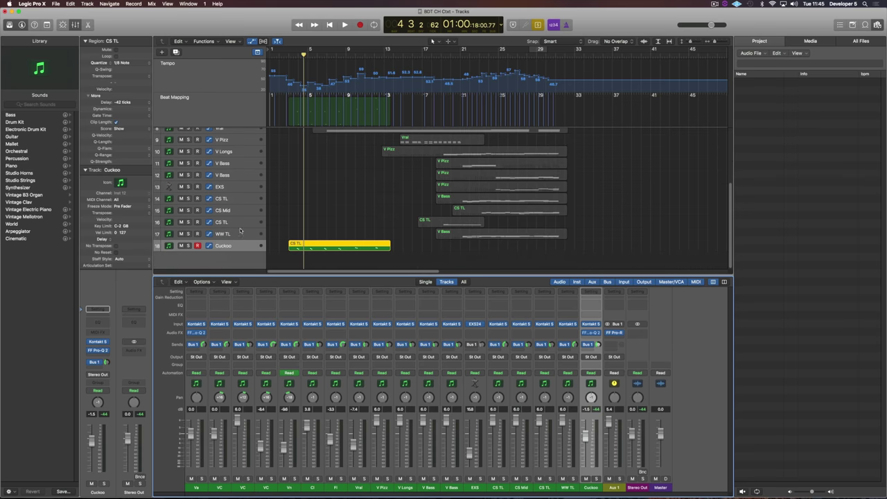
left_click(590, 333)
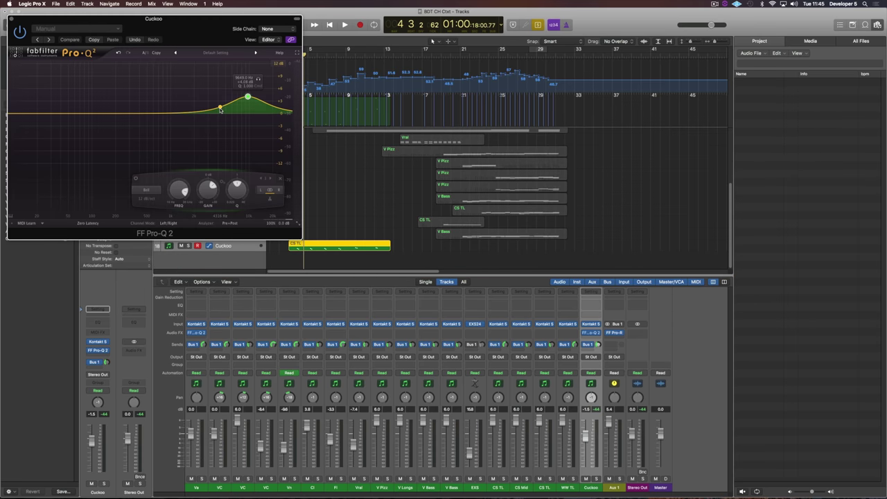
left_click(11, 19)
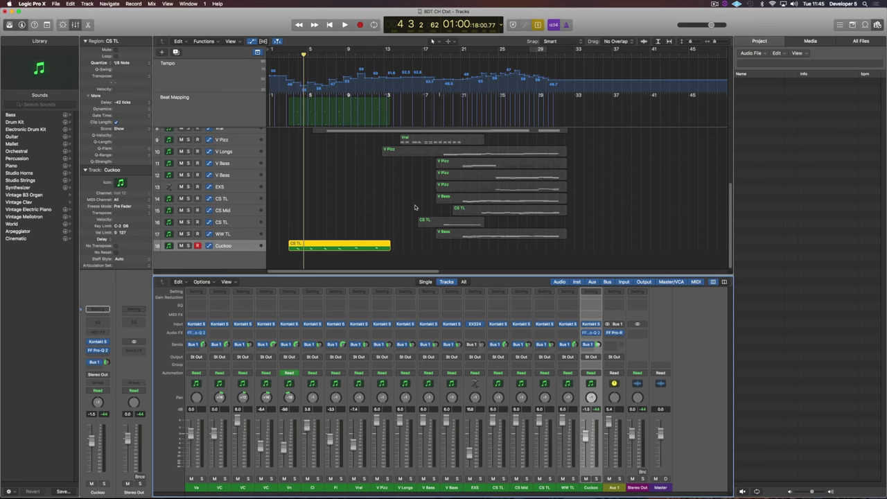
Select the Va track at the head of the track list and open its FF Pro-Q 2 equalizer
scroll(291, 152, "up", 5)
left_click(232, 136)
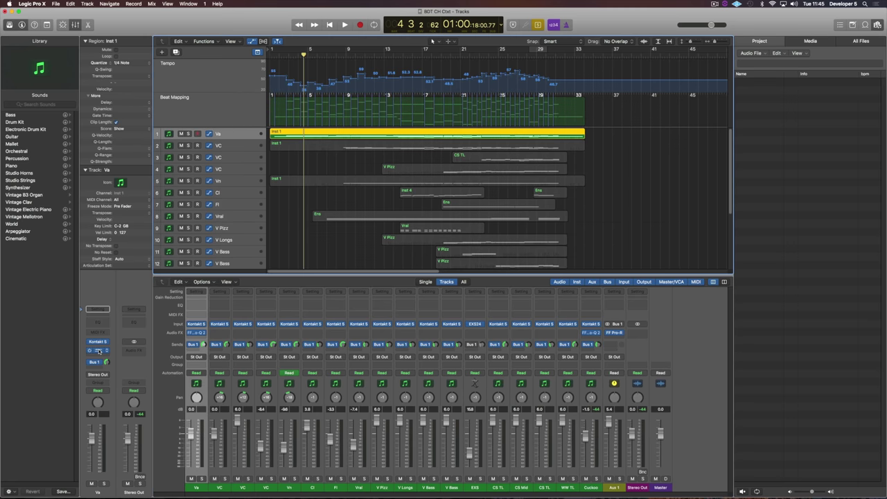
left_click(99, 352)
Play the cue from bar 1, bypassing and re-enabling the Va track's FF Pro-Q 2 to compare the sound
key("space")
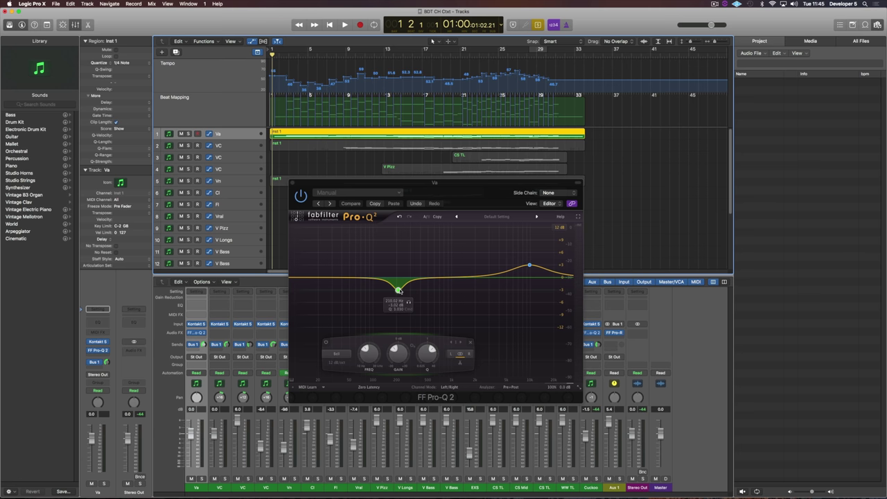
key("space")
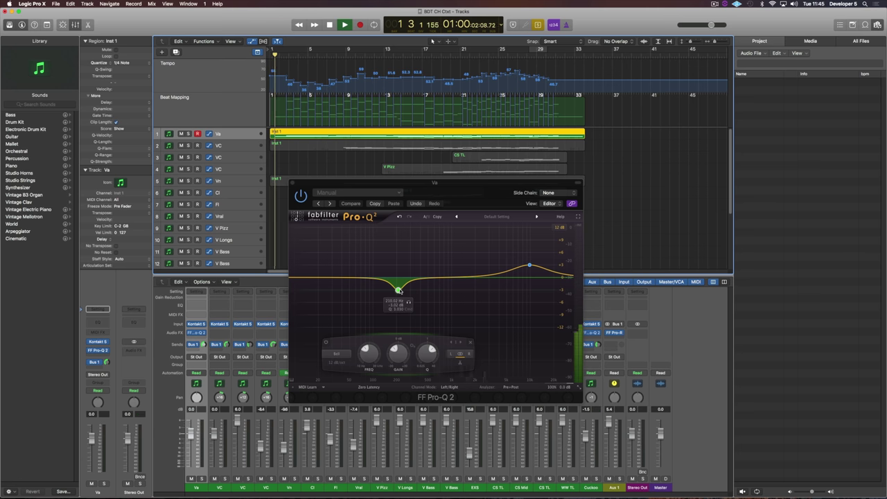
left_click(301, 196)
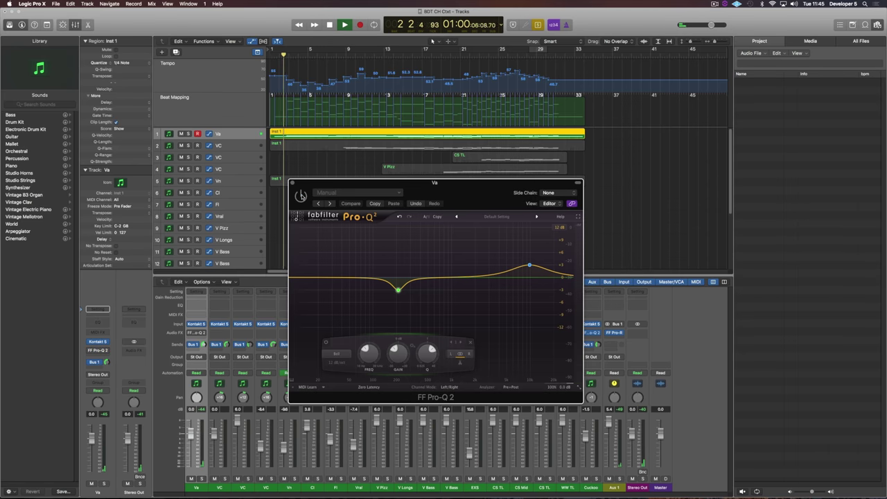
left_click(301, 195)
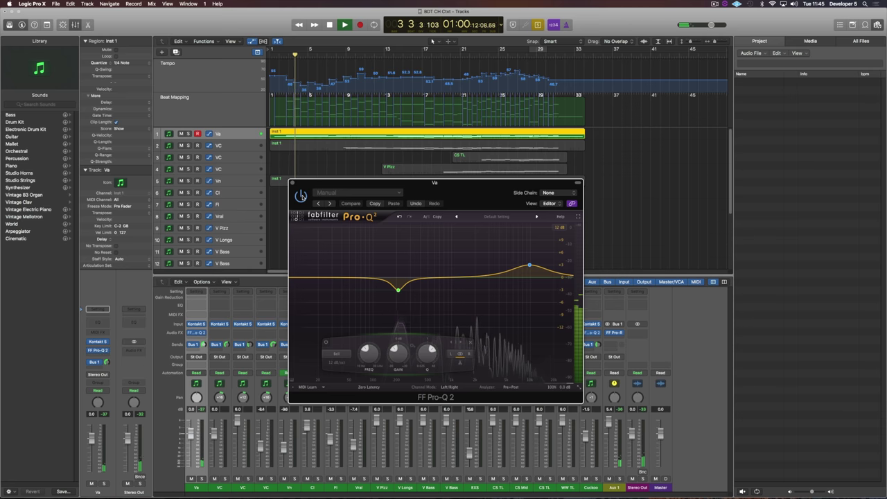
key("space")
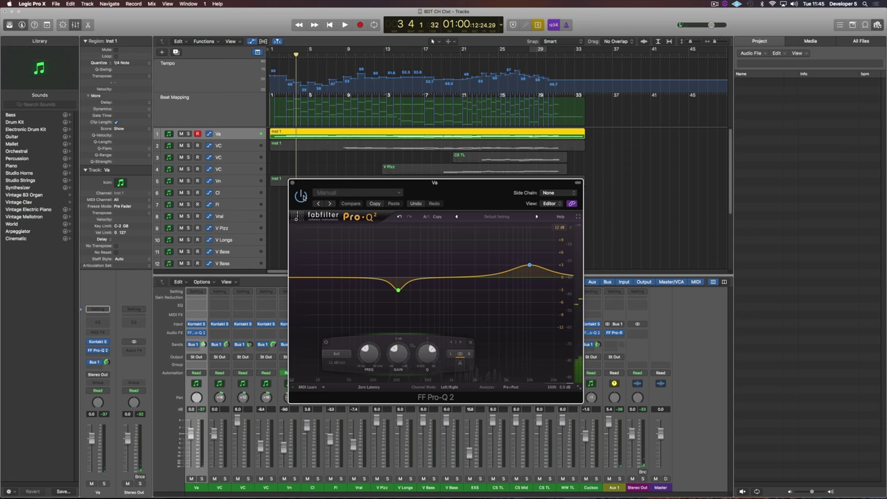